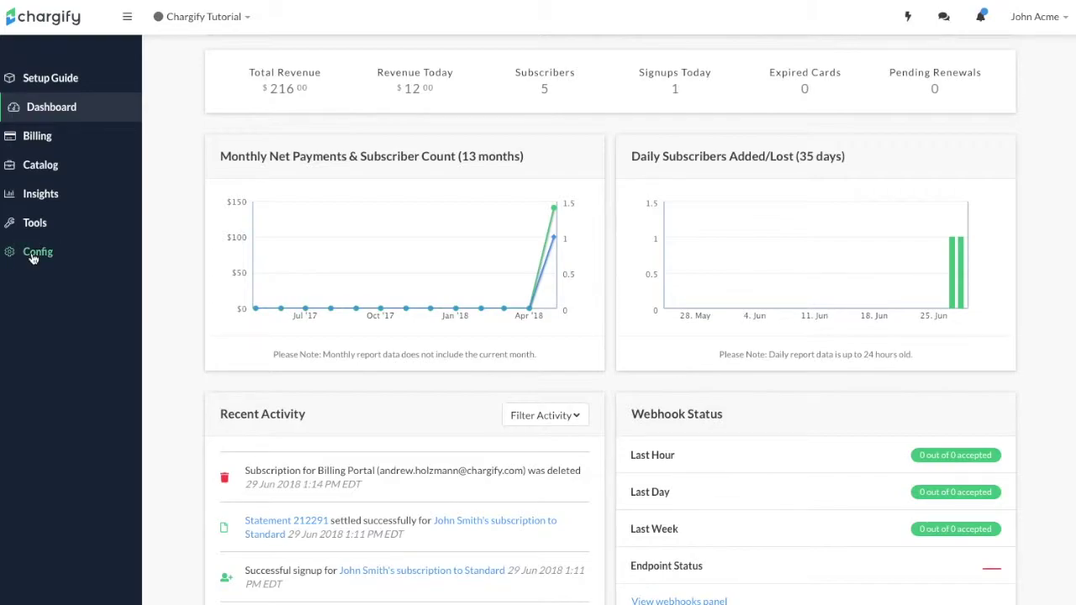
Open the Billing Portal section of the site configuration settings and enable the portal for this site.
{"action": "left_click", "coordinate": [33, 257]}
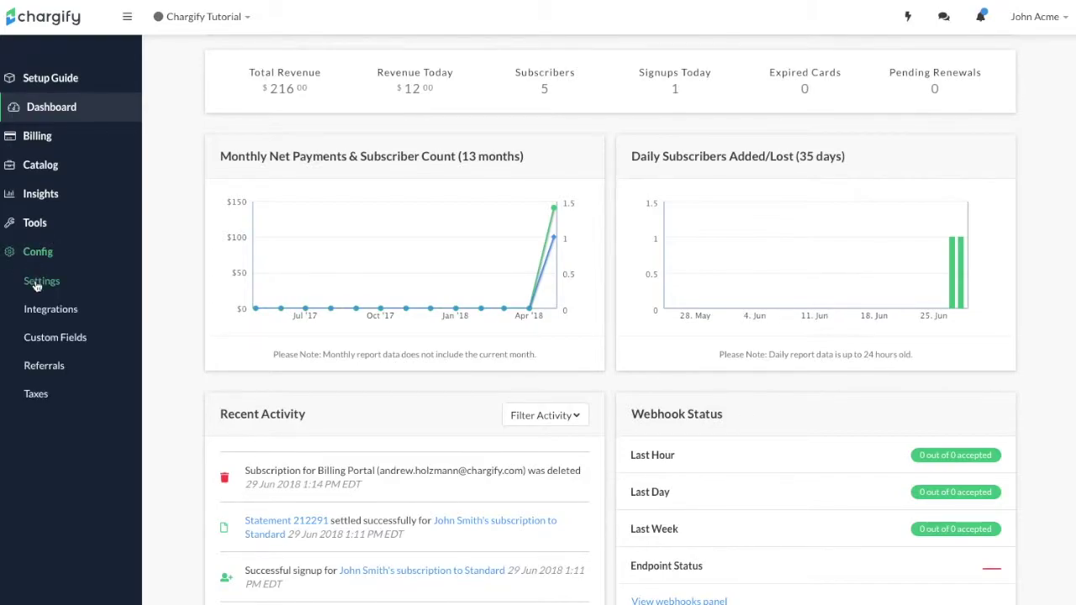
{"action": "left_click", "coordinate": [37, 280]}
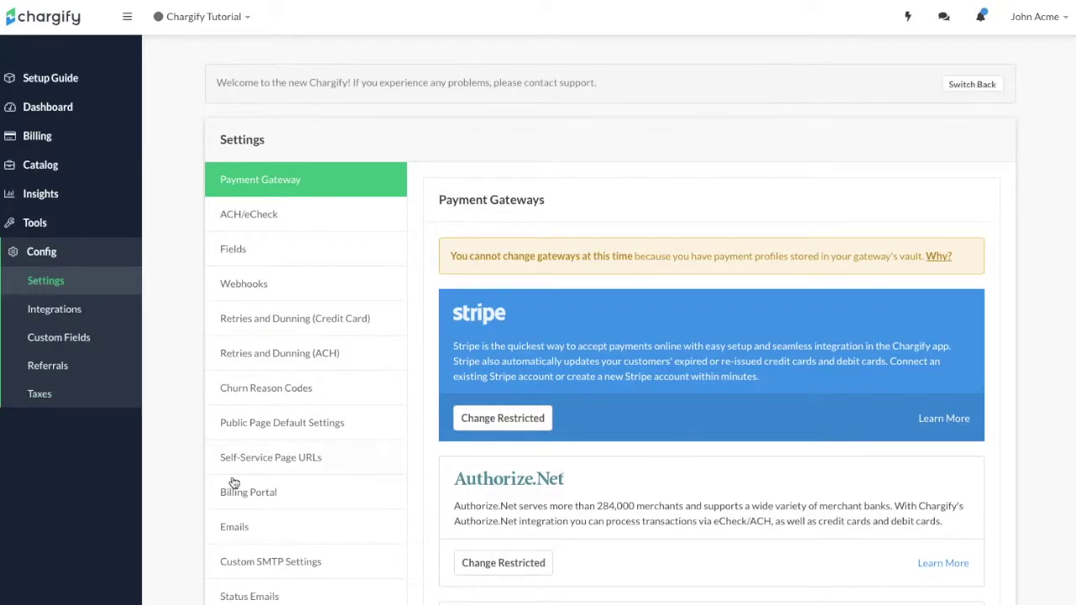
{"action": "left_click", "coordinate": [244, 492]}
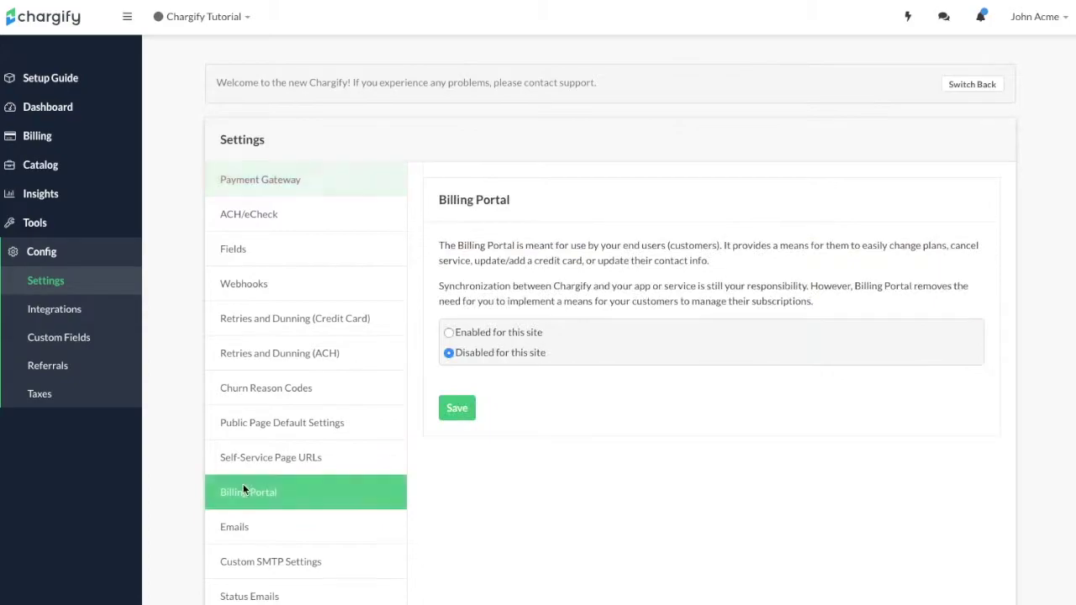
{"action": "left_click", "coordinate": [450, 332]}
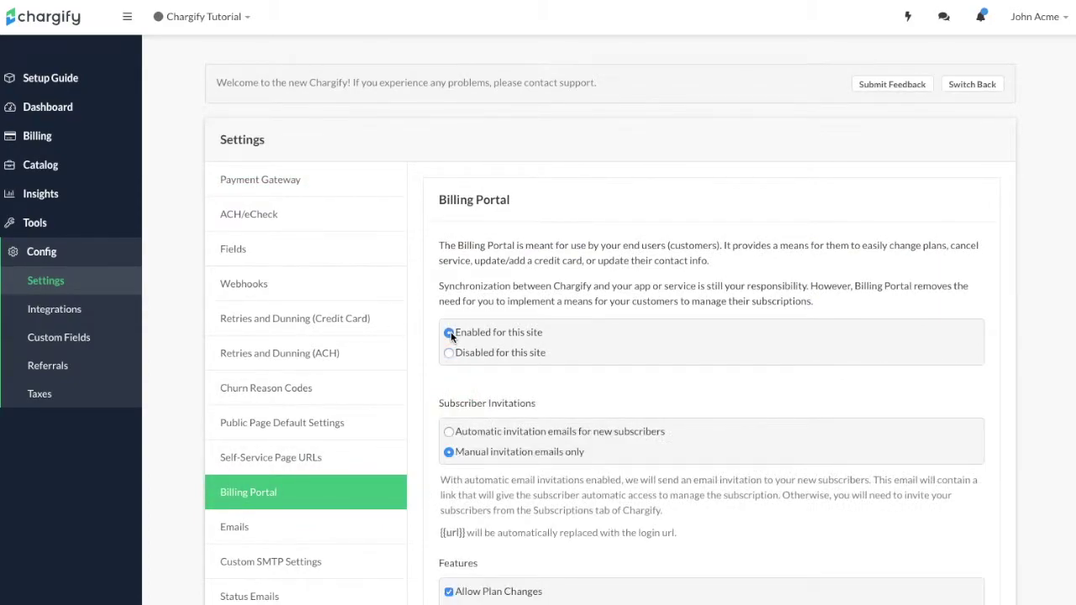
Enable the portal features Allow Plan Changes, Allow Immediate Cancellations and Allow Delayed Cancellations (at end of period).
{"action": "scroll", "coordinate": [416, 443], "scroll_direction": "down", "scroll_amount": 1}
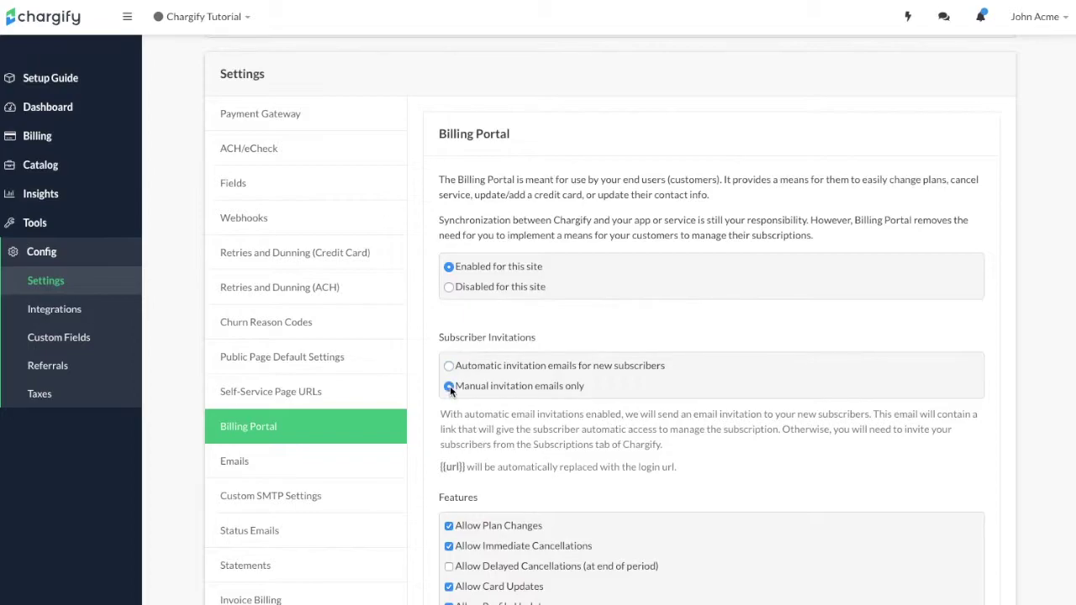
{"action": "scroll", "coordinate": [415, 453], "scroll_direction": "down", "scroll_amount": 1}
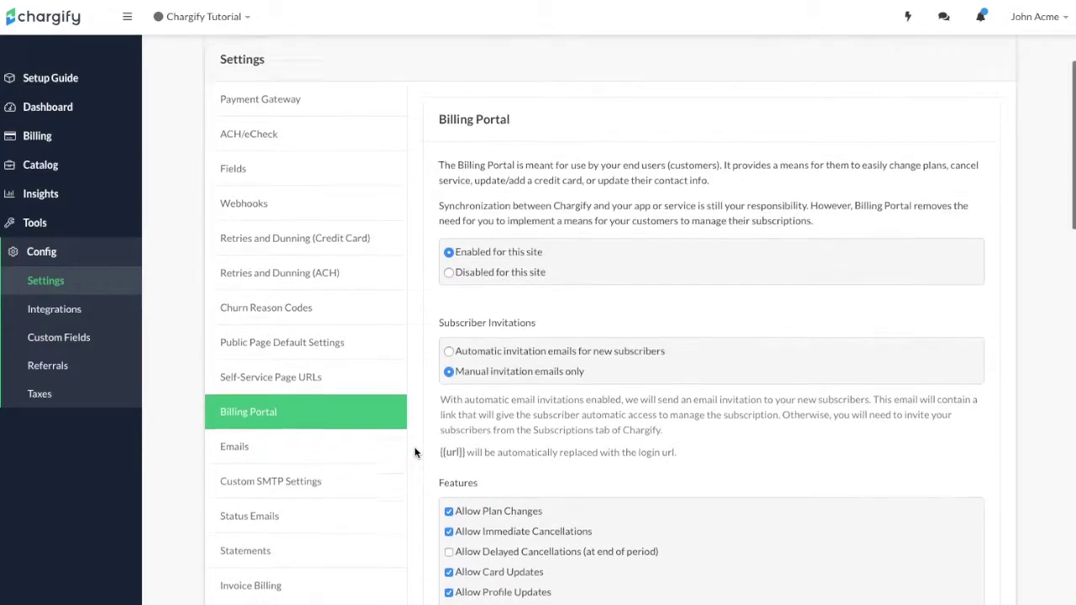
{"action": "scroll", "coordinate": [414, 453], "scroll_direction": "down", "scroll_amount": 1}
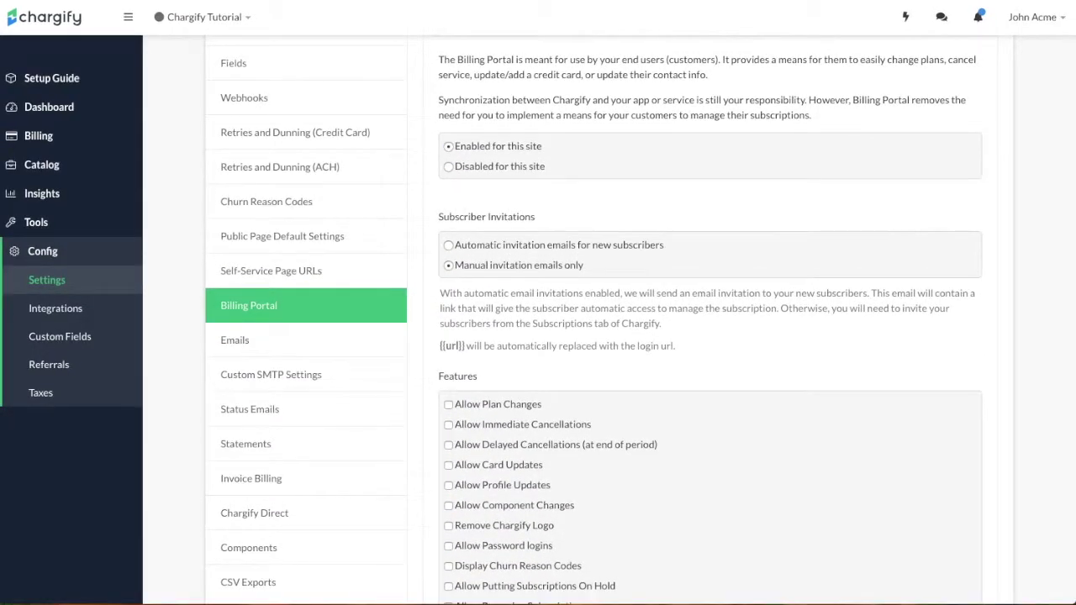
{"action": "scroll", "coordinate": [408, 533], "scroll_direction": "down", "scroll_amount": 1}
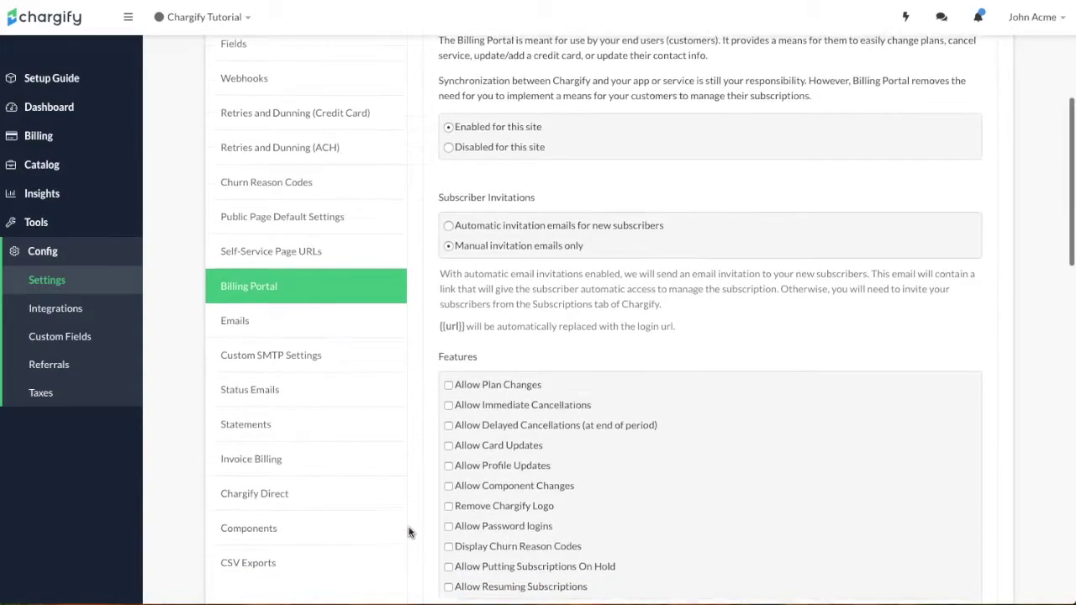
{"action": "scroll", "coordinate": [408, 532], "scroll_direction": "down", "scroll_amount": 1}
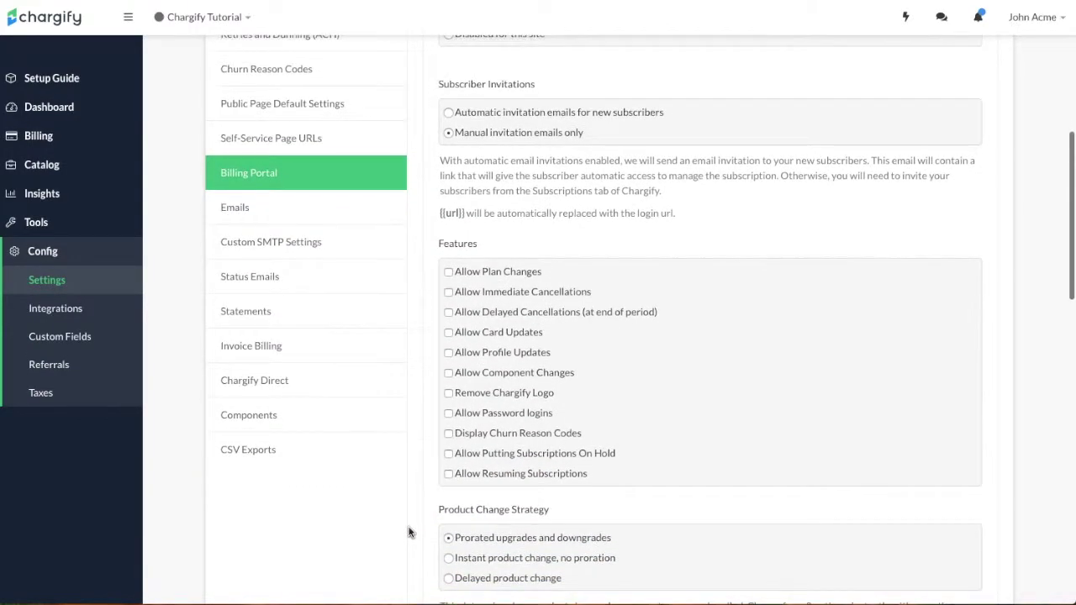
{"action": "left_click", "coordinate": [448, 273]}
{"action": "left_click", "coordinate": [449, 292]}
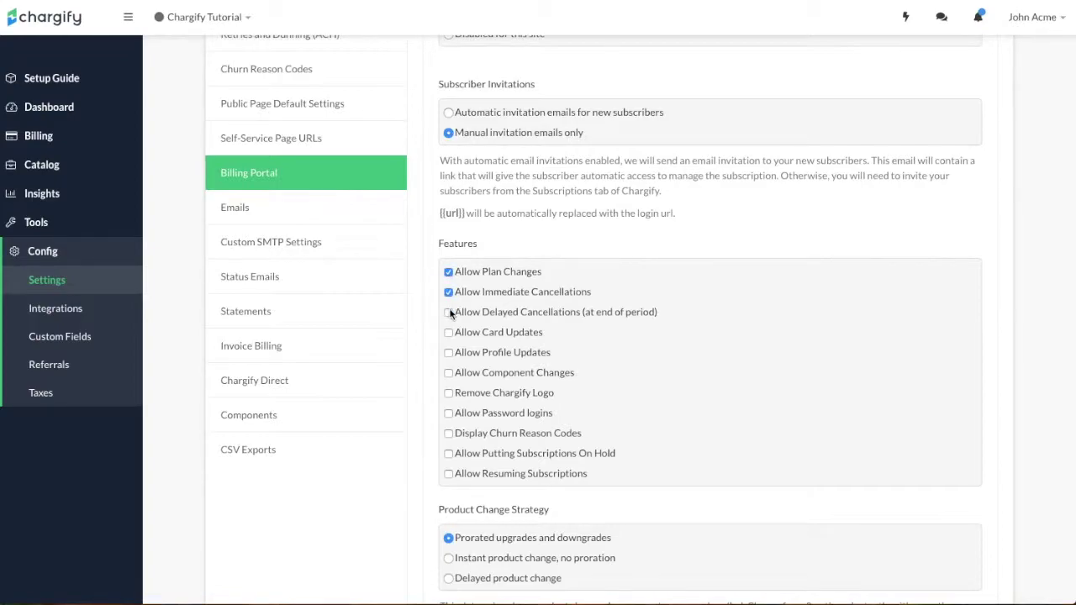
{"action": "left_click", "coordinate": [450, 313]}
Enable card updates, profile updates, component changes, password logins, churn reason codes, and putting on hold and resuming subscriptions in the portal features.
{"action": "left_click", "coordinate": [448, 333]}
{"action": "left_click", "coordinate": [449, 353]}
{"action": "left_click", "coordinate": [449, 374]}
{"action": "left_click", "coordinate": [448, 434]}
{"action": "left_click", "coordinate": [449, 454]}
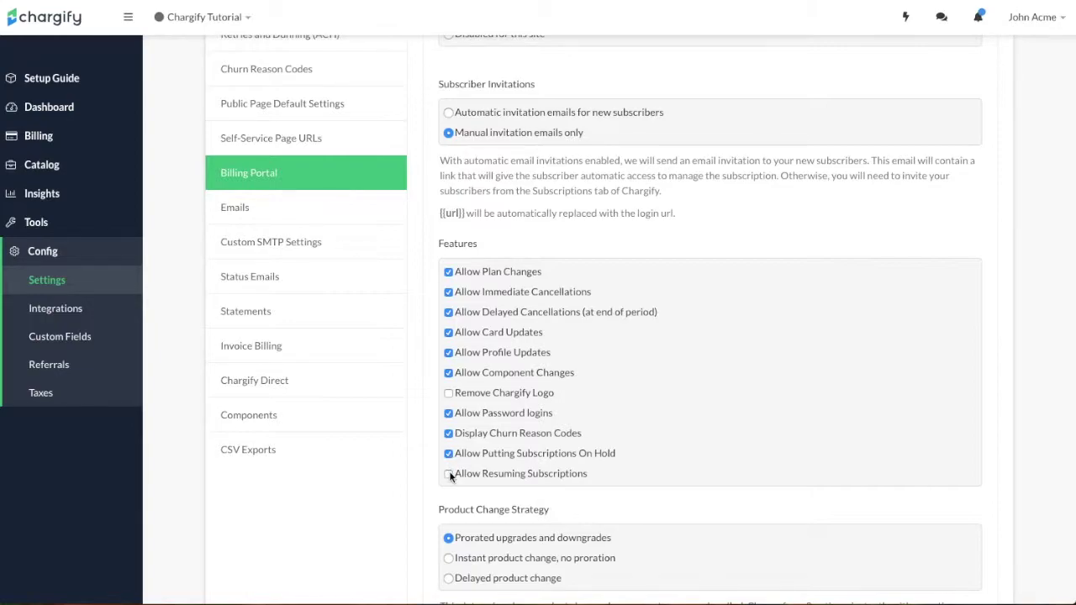
{"action": "left_click", "coordinate": [448, 475]}
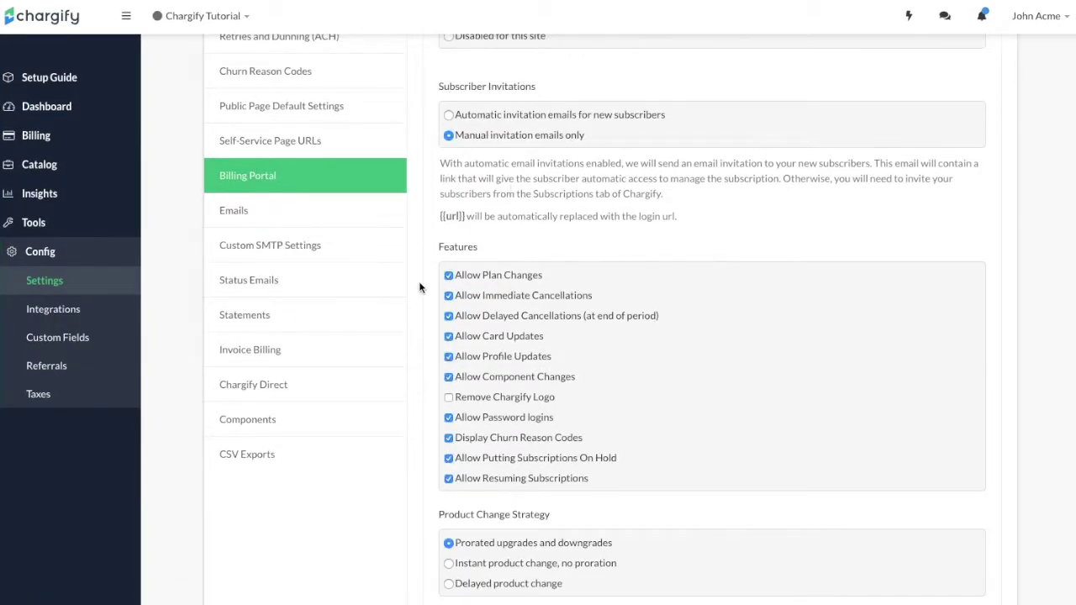
Set the Billing Portal's Product Change Strategy to Delayed product change.
{"action": "scroll", "coordinate": [419, 288], "scroll_direction": "down", "scroll_amount": 4}
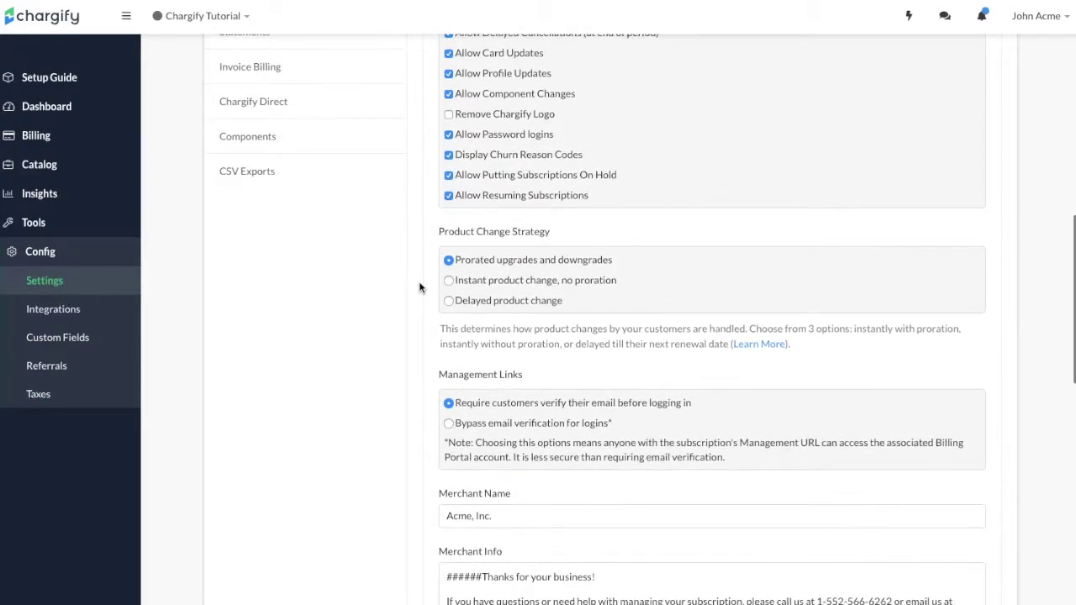
{"action": "left_click", "coordinate": [446, 279]}
{"action": "left_click", "coordinate": [446, 299]}
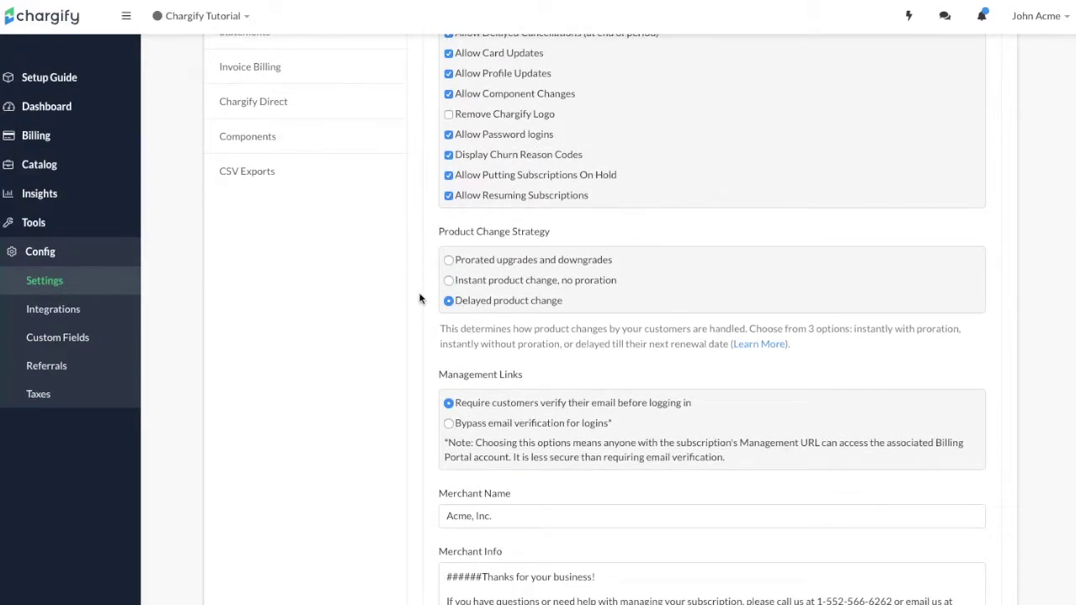
Review the Billing Portal's Management Links options, Merchant Name, Merchant Info and Invitation Email Content settings.
{"action": "scroll", "coordinate": [420, 297], "scroll_direction": "down", "scroll_amount": 1}
{"action": "left_click_drag", "start_coordinate": [438, 293], "coordinate": [523, 294]}
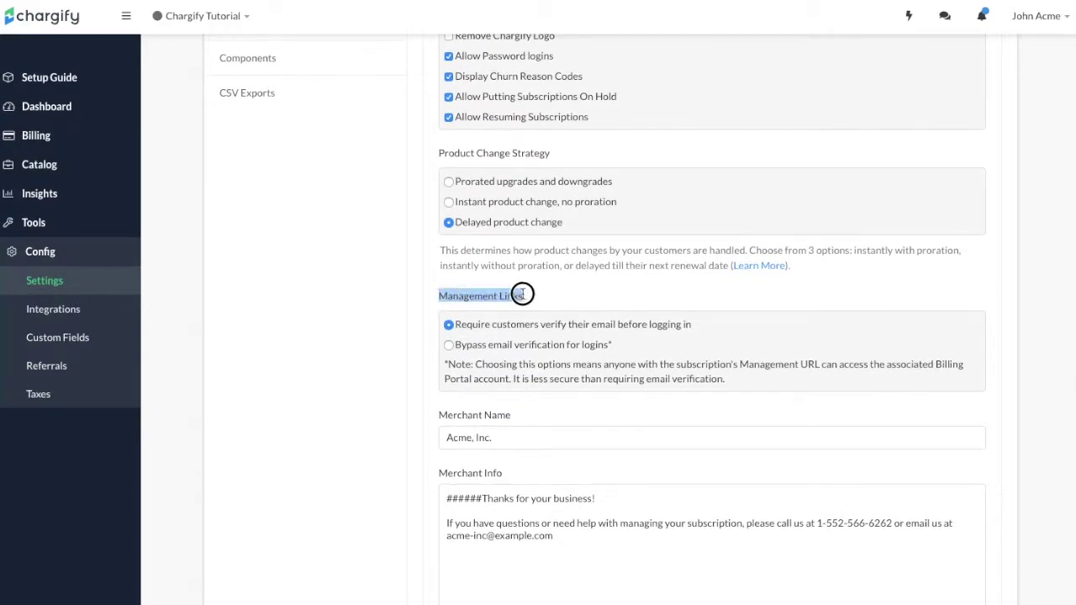
{"action": "left_click", "coordinate": [407, 353]}
{"action": "scroll", "coordinate": [408, 353], "scroll_direction": "down", "scroll_amount": 1}
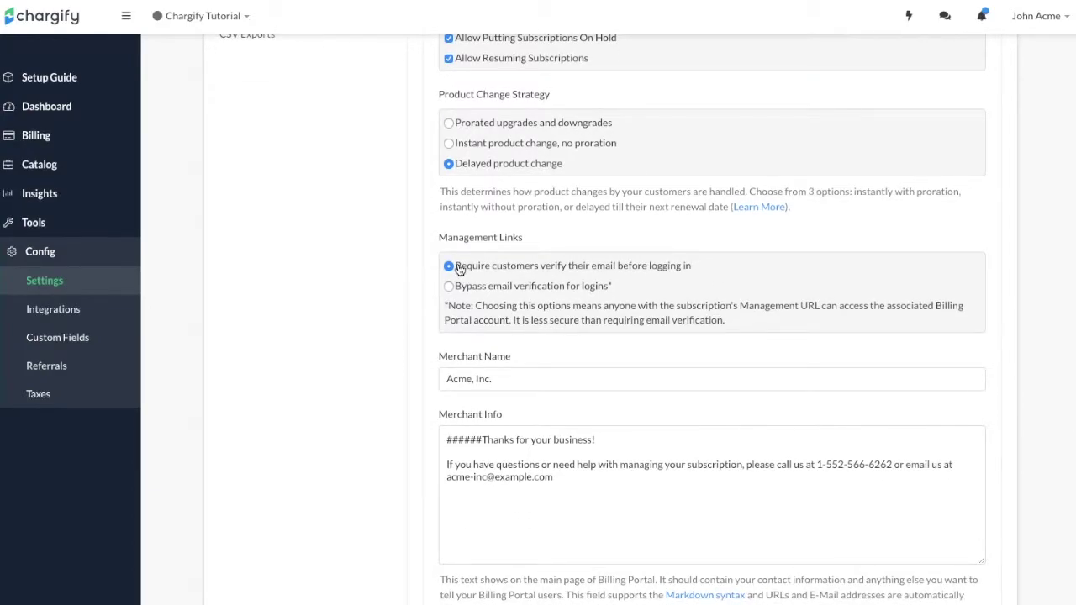
{"action": "scroll", "coordinate": [421, 290], "scroll_direction": "down", "scroll_amount": 1}
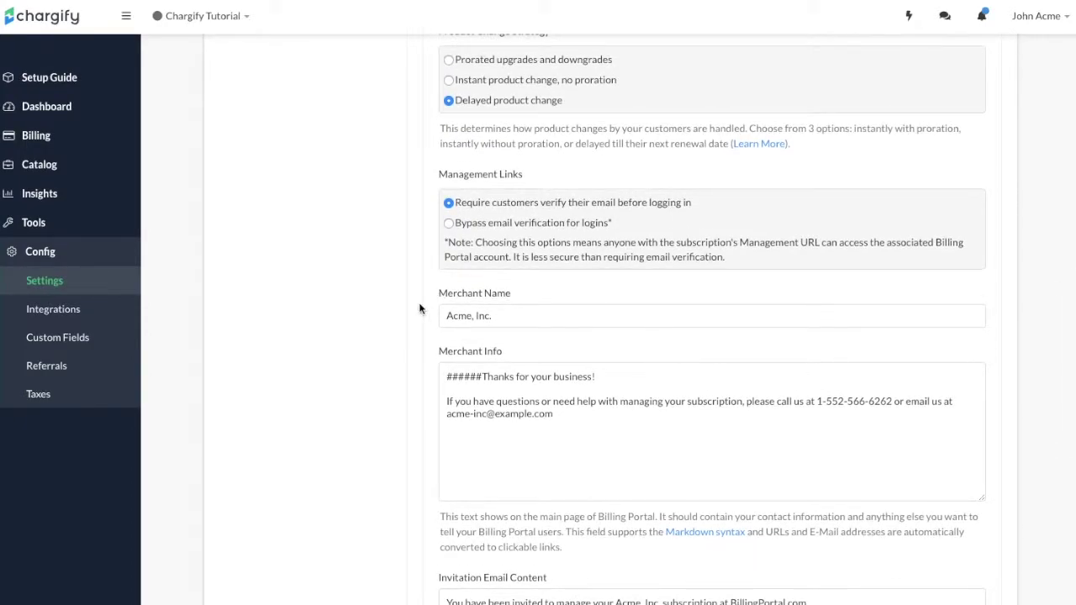
{"action": "scroll", "coordinate": [421, 308], "scroll_direction": "down", "scroll_amount": 2}
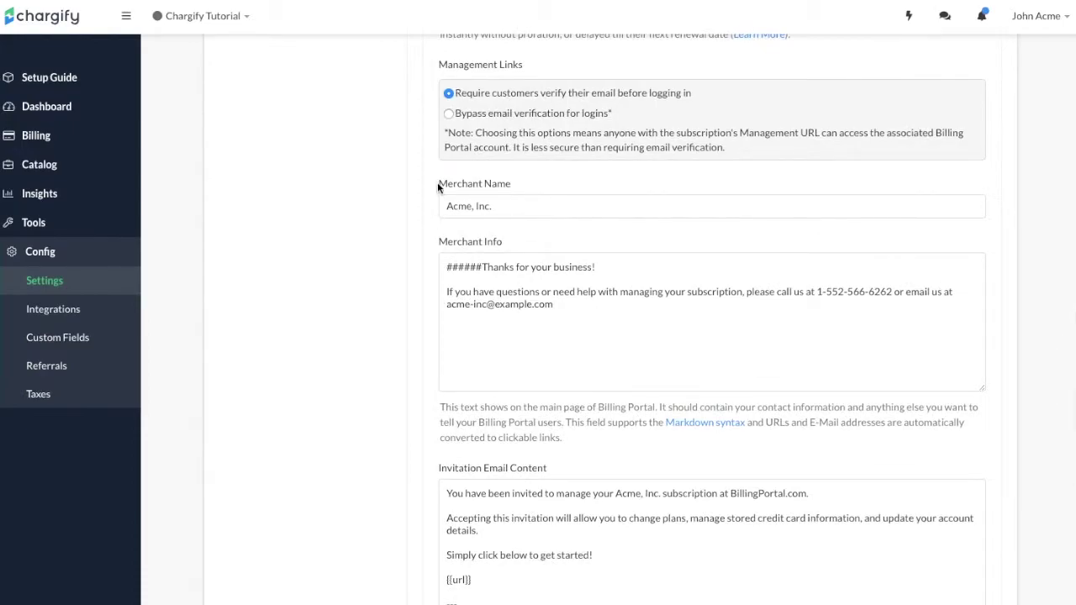
{"action": "left_click_drag", "start_coordinate": [437, 183], "coordinate": [513, 182]}
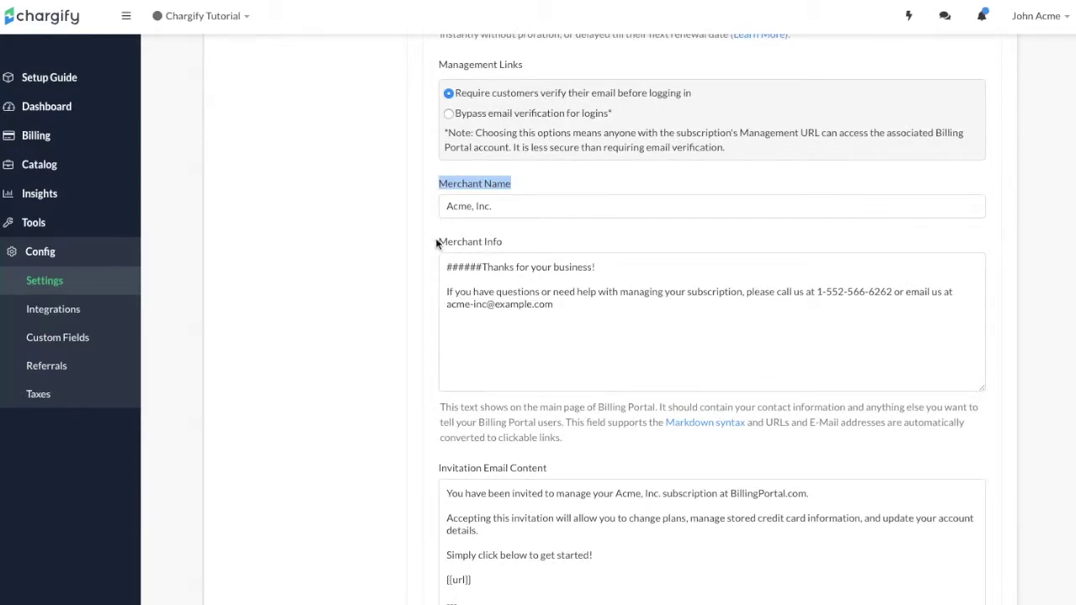
{"action": "left_click_drag", "start_coordinate": [436, 243], "coordinate": [505, 242]}
{"action": "scroll", "coordinate": [424, 412], "scroll_direction": "down", "scroll_amount": 1}
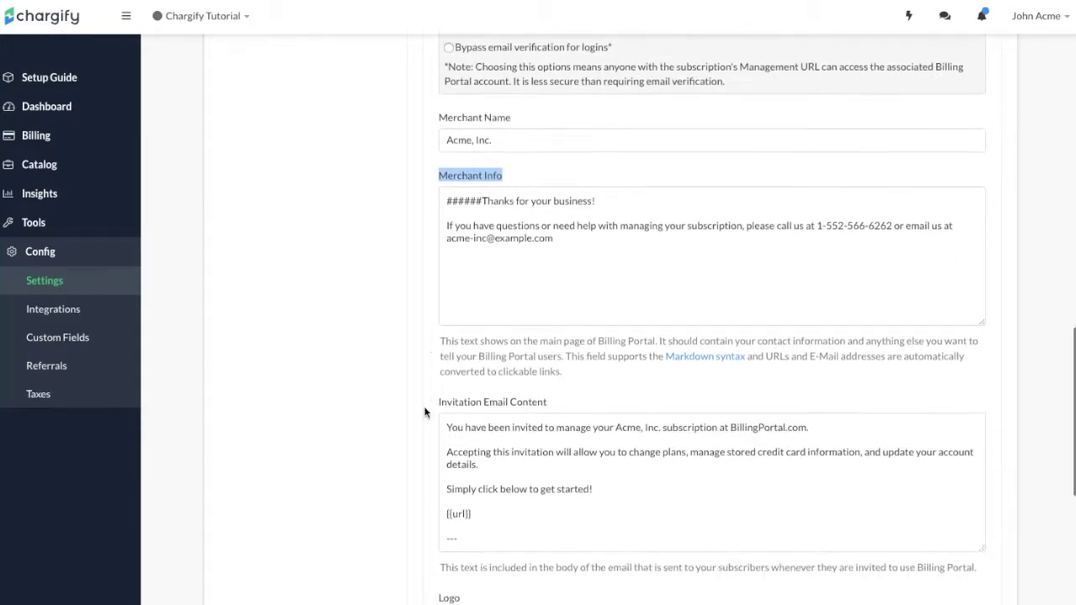
{"action": "scroll", "coordinate": [424, 406], "scroll_direction": "down", "scroll_amount": 2}
{"action": "left_click_drag", "start_coordinate": [437, 309], "coordinate": [551, 308]}
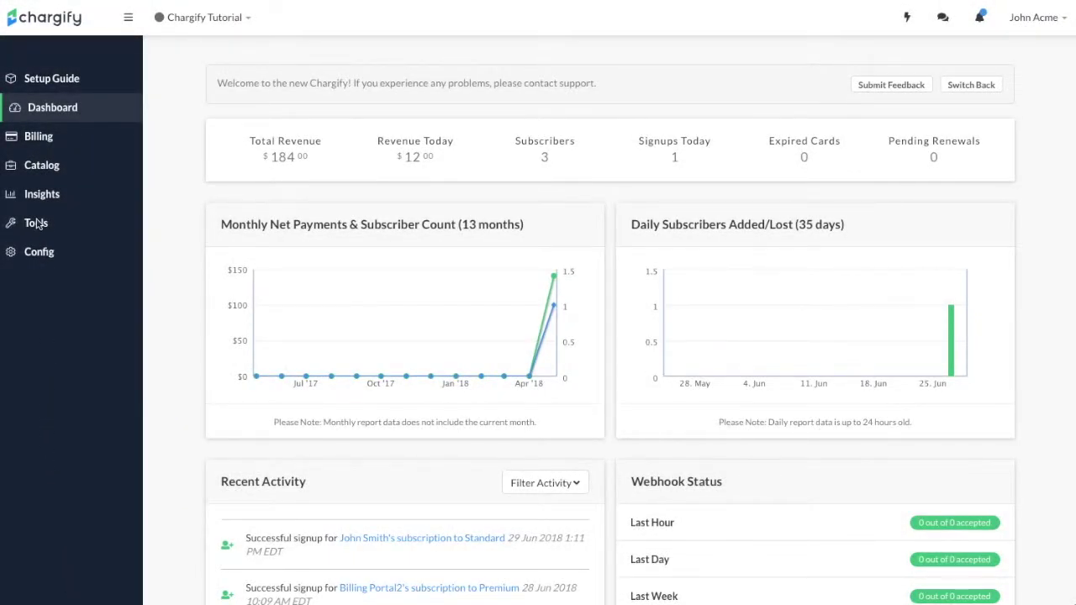
Open Manage Access for the first customer in the catalog's Billing Portal list and examine the subscription's Billing Portal Status.
{"action": "left_click", "coordinate": [37, 167]}
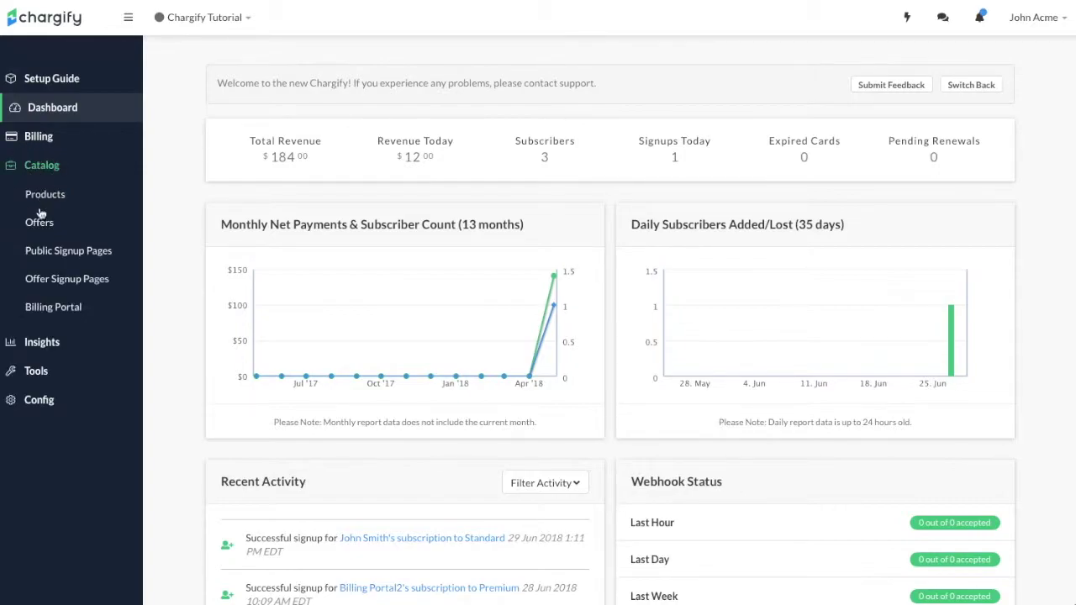
{"action": "left_click", "coordinate": [44, 308]}
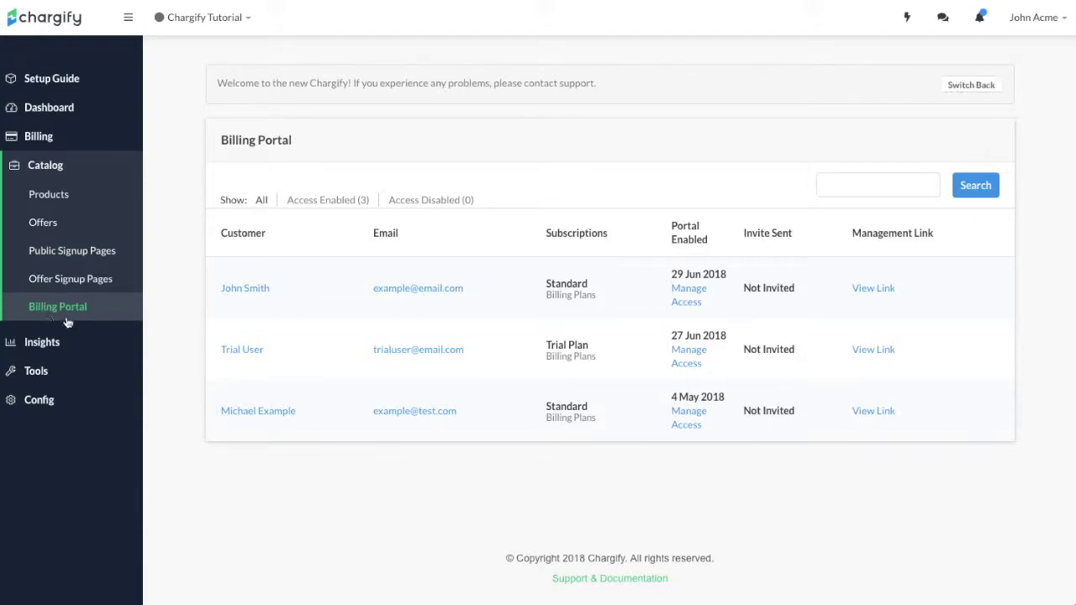
{"action": "scroll", "coordinate": [172, 338], "scroll_direction": "down", "scroll_amount": 1}
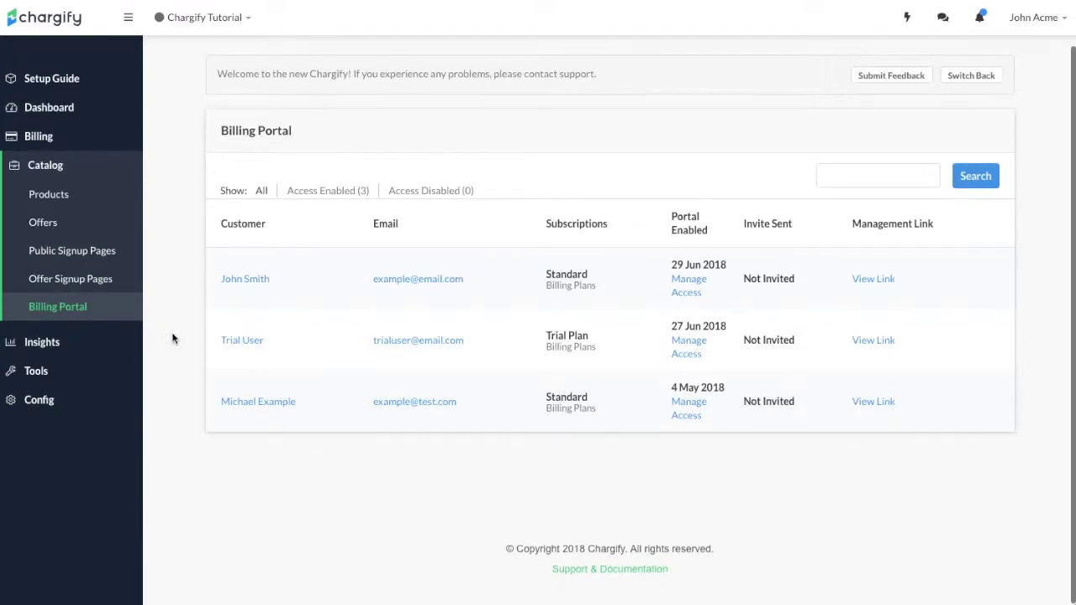
{"action": "left_click", "coordinate": [686, 283]}
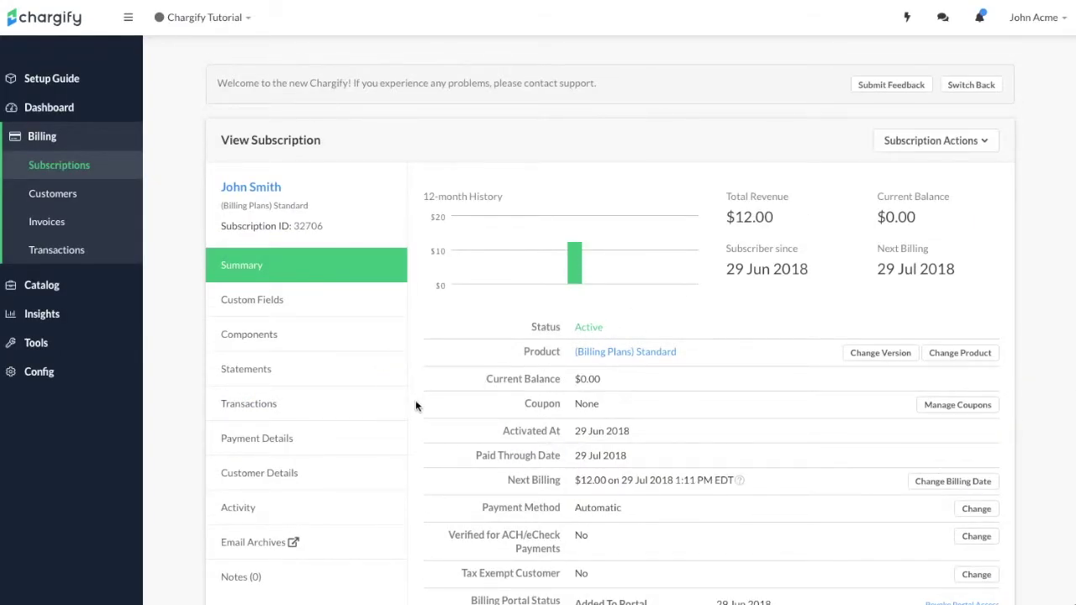
{"action": "scroll", "coordinate": [424, 399], "scroll_direction": "down", "scroll_amount": 5}
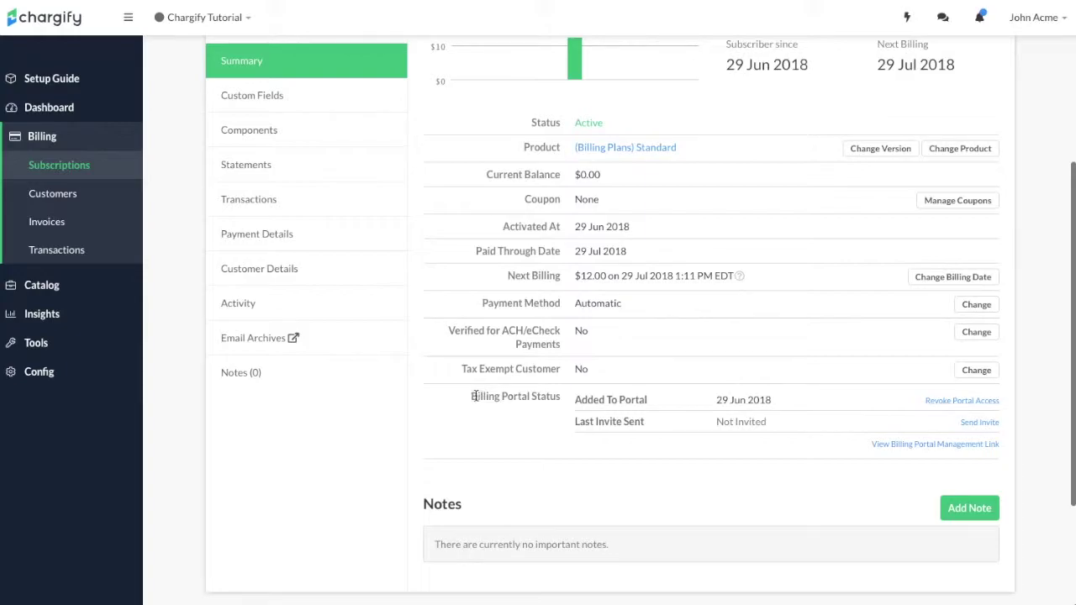
{"action": "left_click_drag", "start_coordinate": [470, 396], "coordinate": [558, 398]}
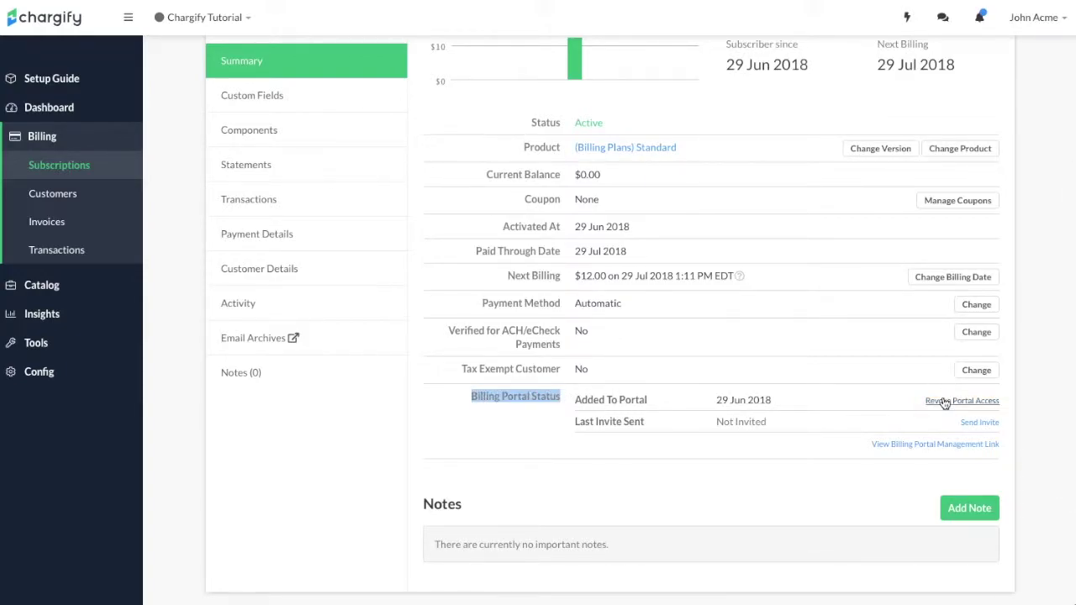
{"action": "left_click", "coordinate": [916, 403]}
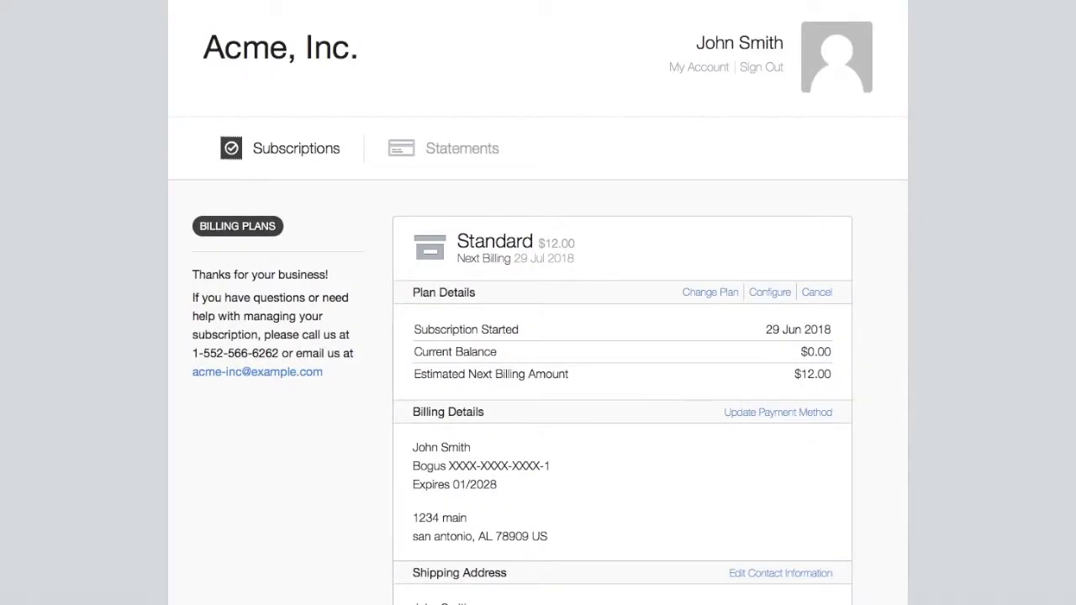
Configure the customer's Standard subscription with 2 Monthly Widgets, preview the prorated charges and save the changes.
{"action": "left_click", "coordinate": [768, 293]}
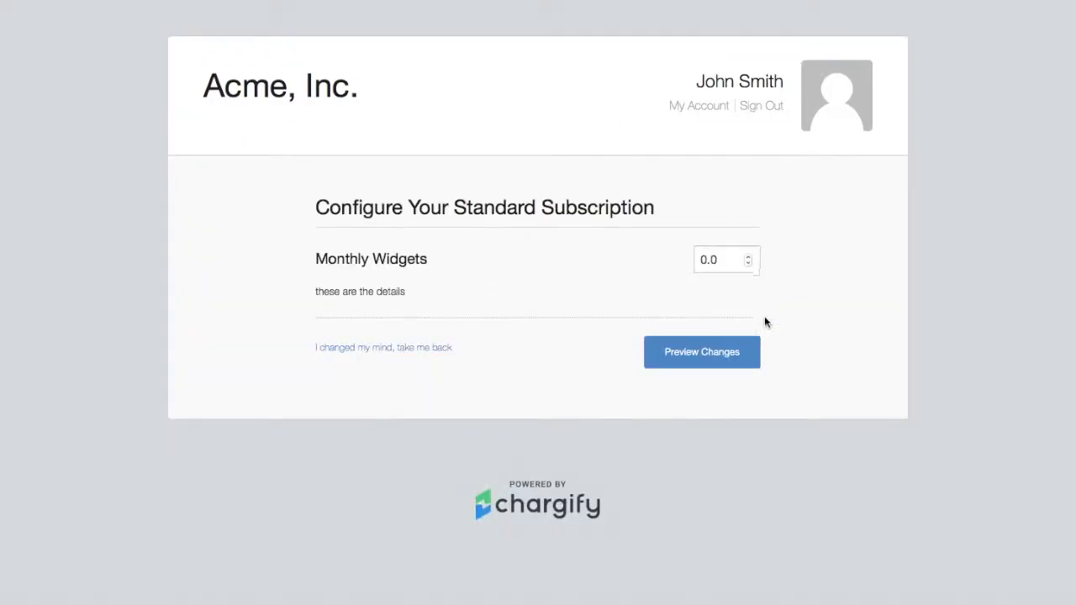
{"action": "left_click", "coordinate": [747, 259]}
{"action": "left_click", "coordinate": [748, 259]}
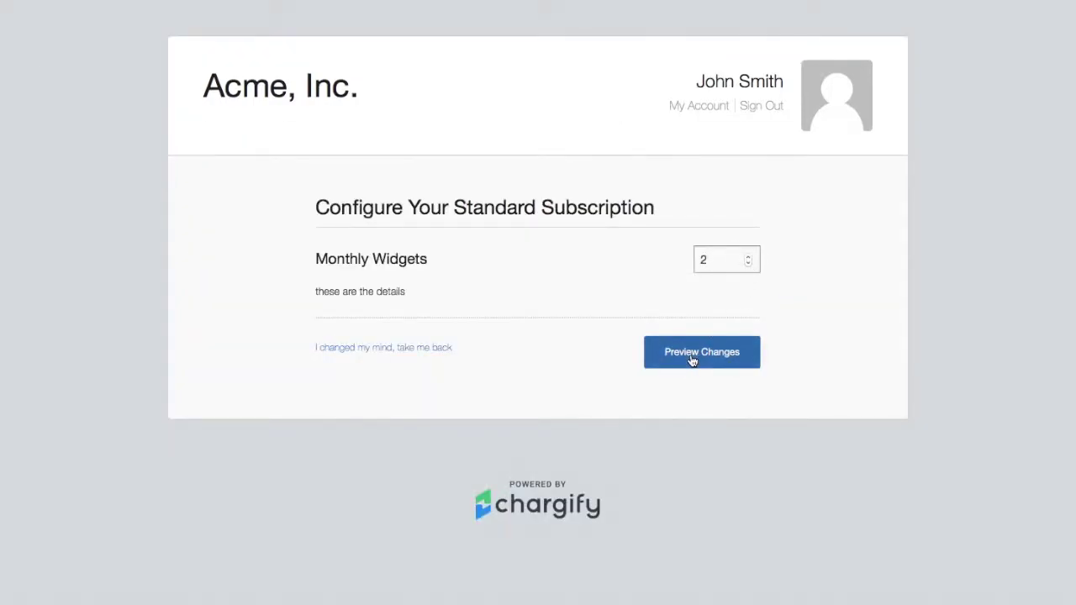
{"action": "left_click", "coordinate": [690, 355]}
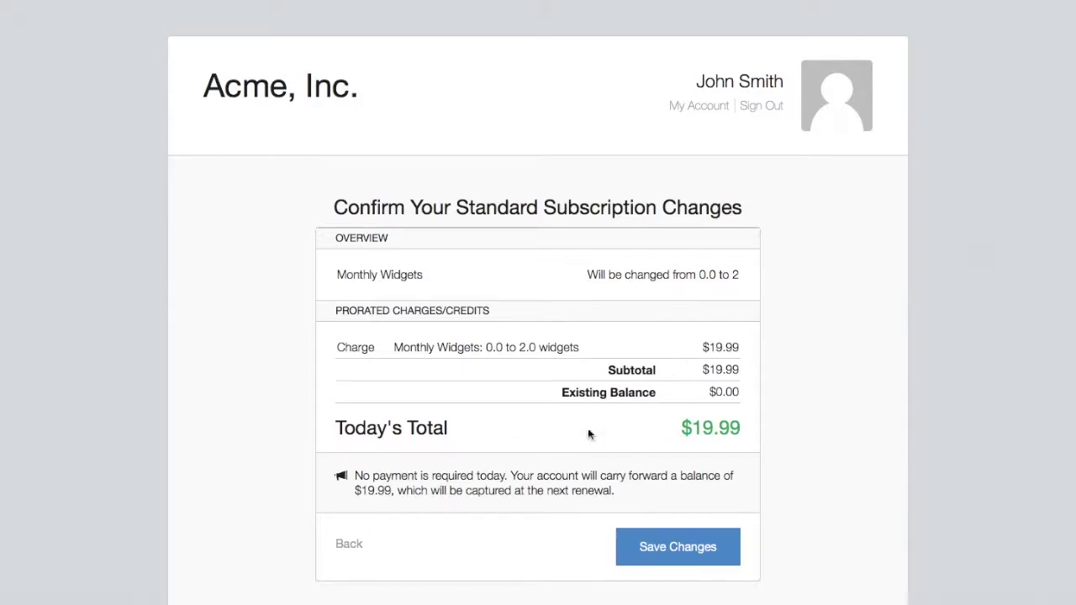
{"action": "scroll", "coordinate": [556, 507], "scroll_direction": "down", "scroll_amount": 1}
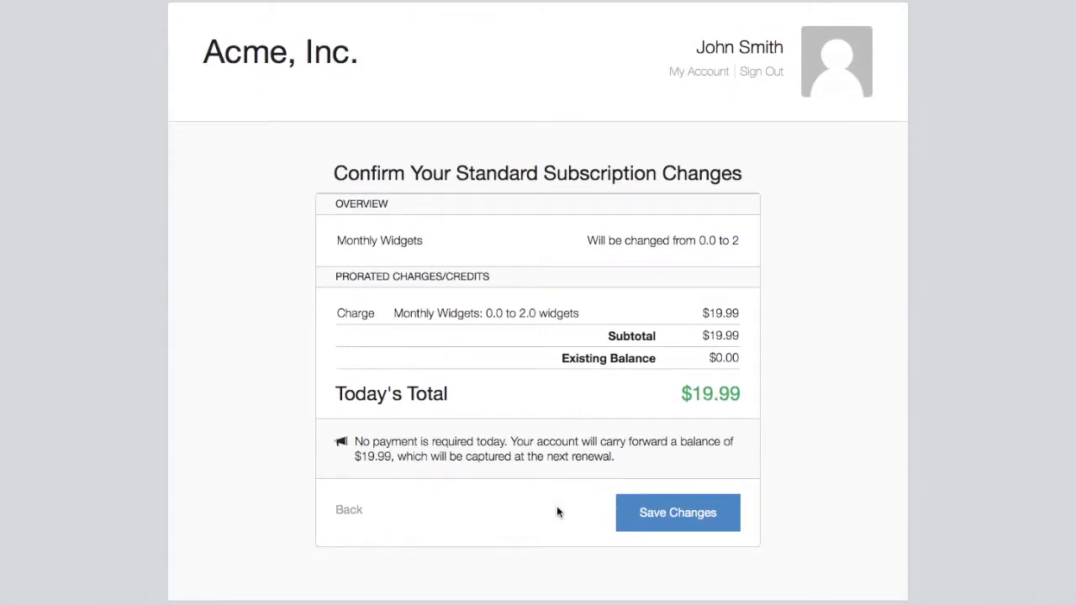
{"action": "left_click", "coordinate": [644, 513]}
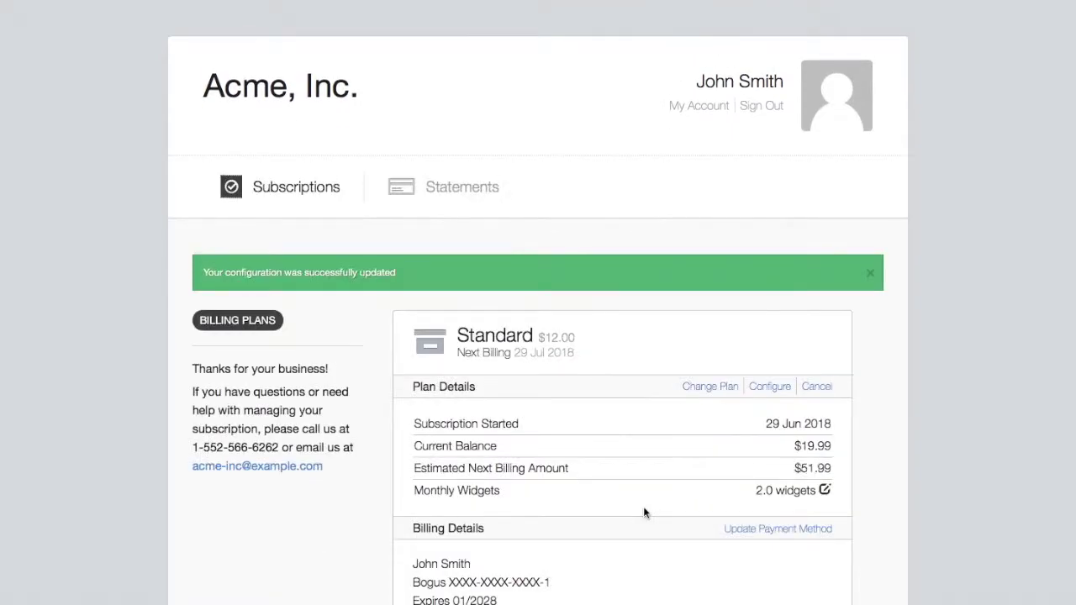